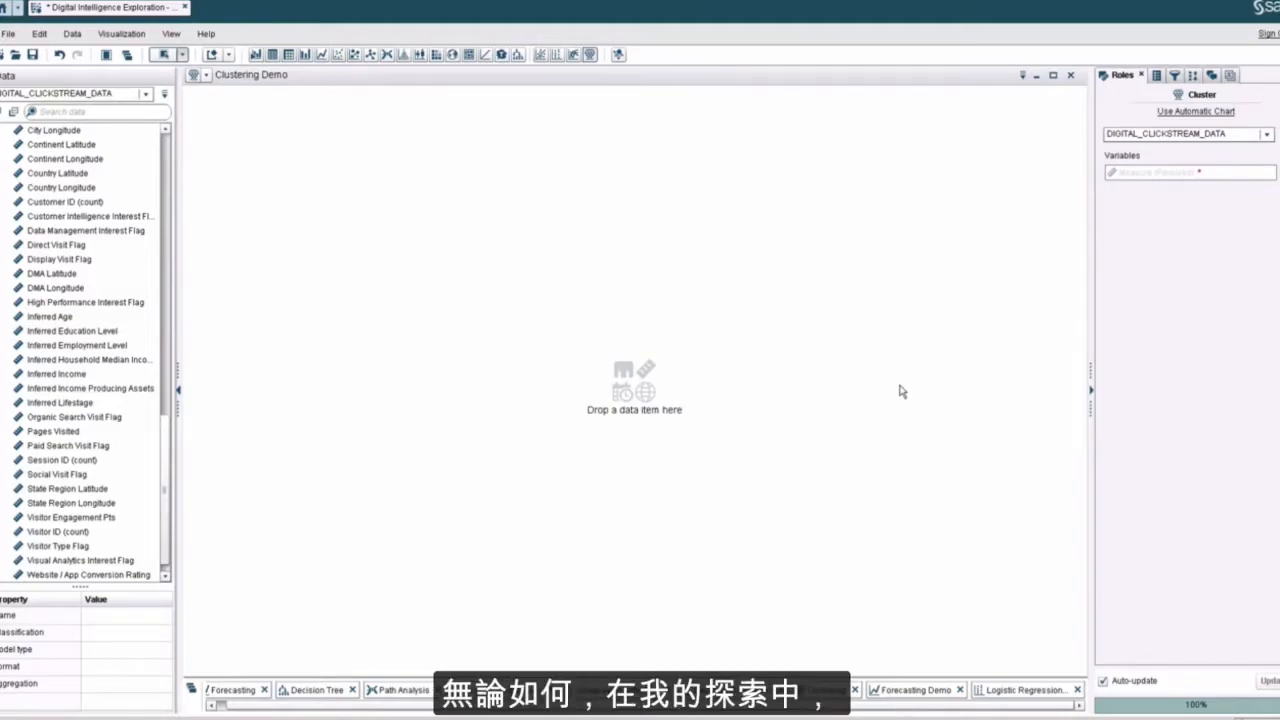
Step: Build the cluster visualization from Inferred Age, Inferred Education Level, Inferred Employment Level and Inferred Household Median Income
click(50, 317)
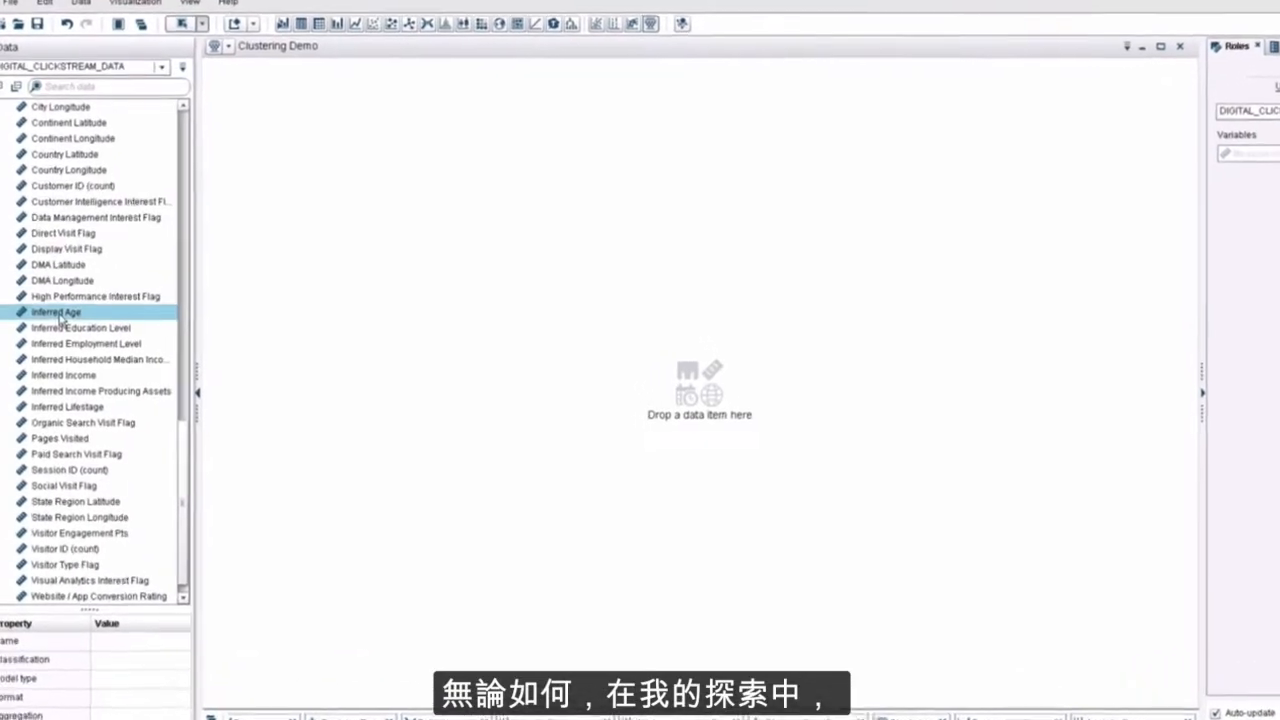
ctrl+click(68, 330)
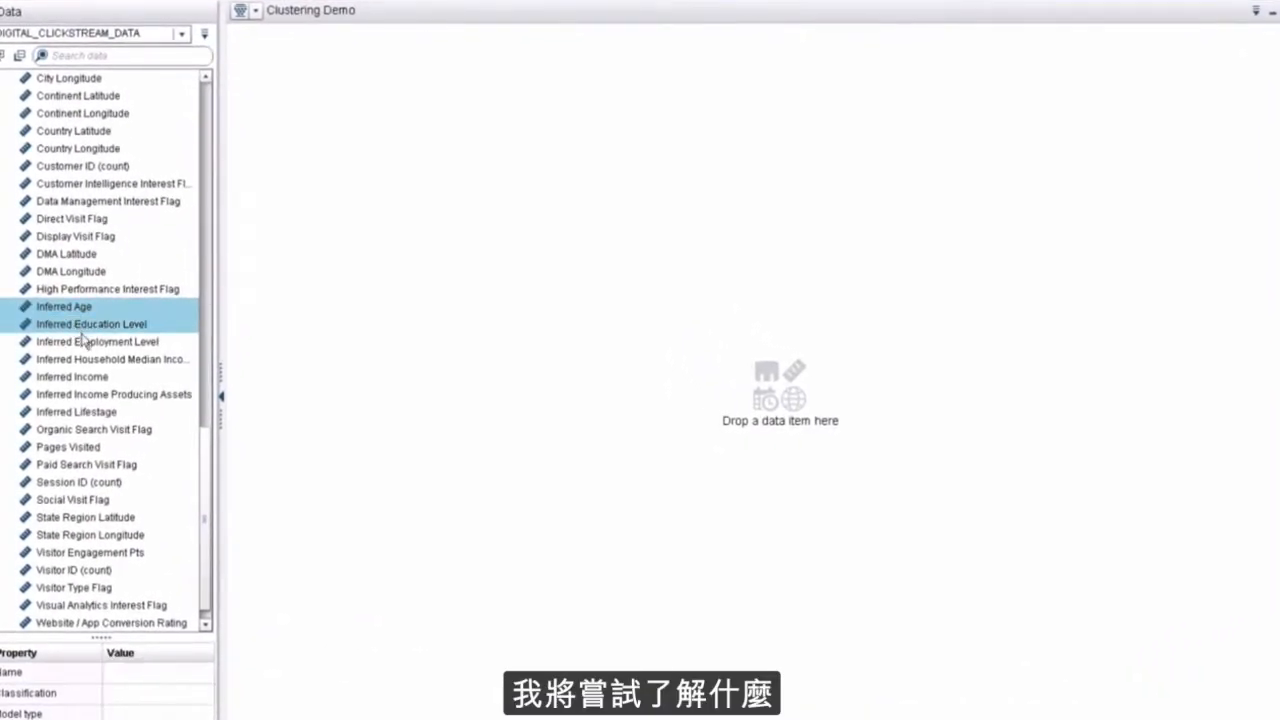
ctrl+click(84, 342)
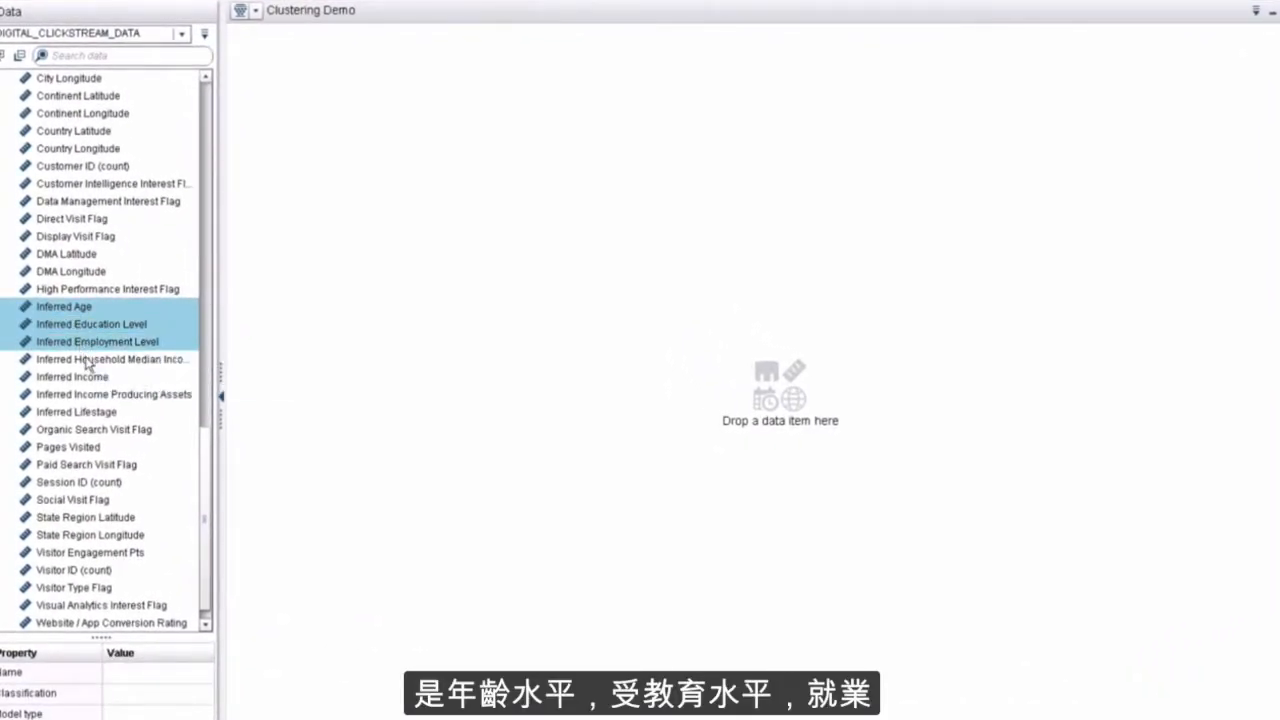
ctrl+click(95, 361)
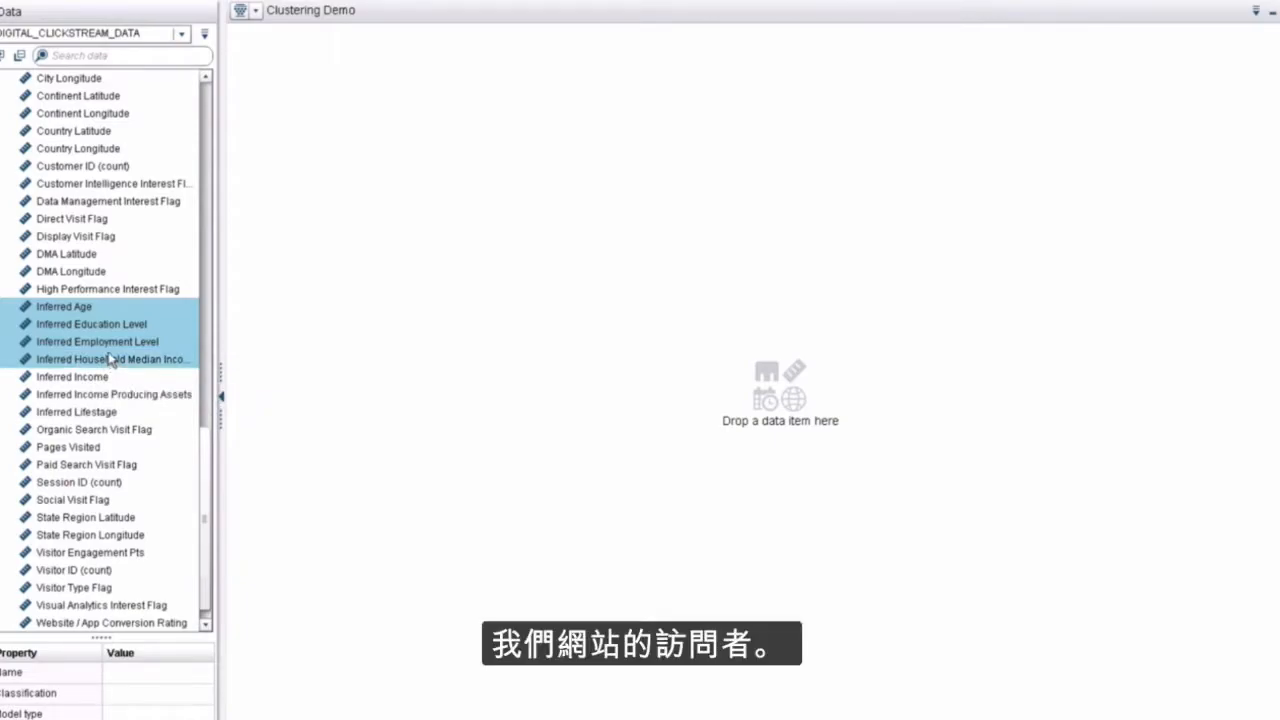
drag(88, 347, 443, 384)
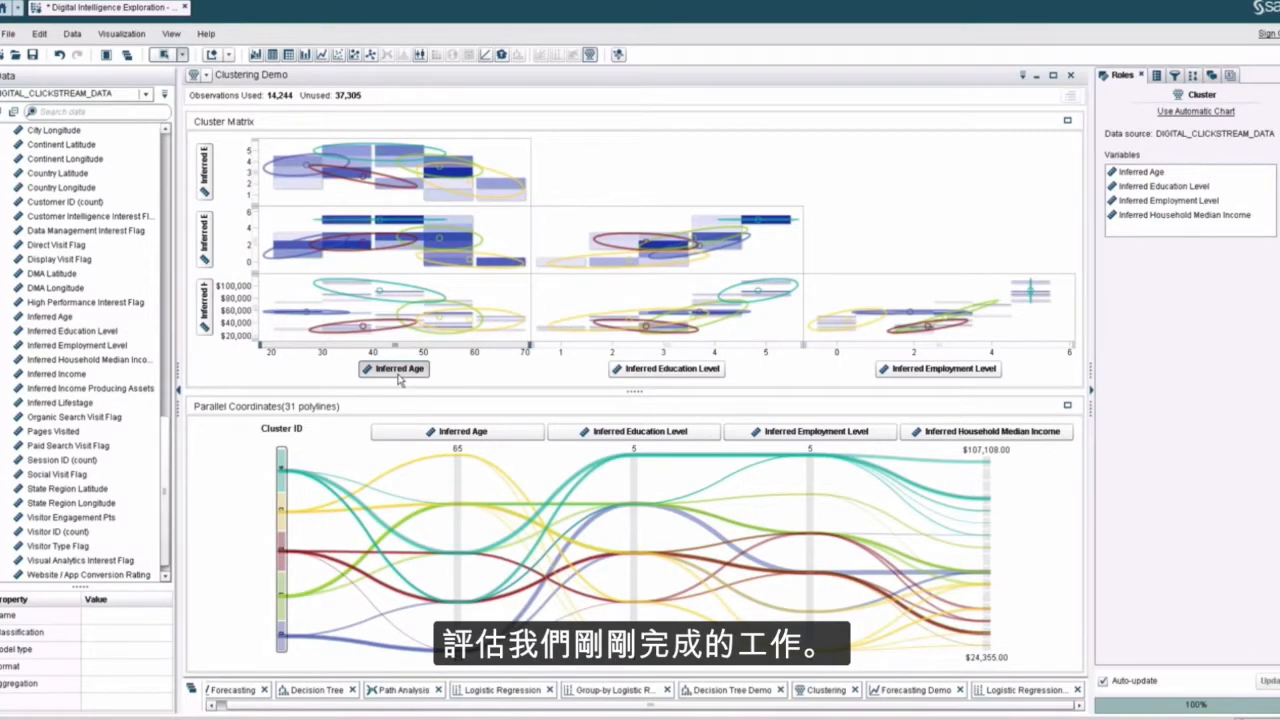
Step: Examine clusters 4, 3 and 0 one at a time in the maximized parallel coordinates plot, and restore the split layout
click(1068, 406)
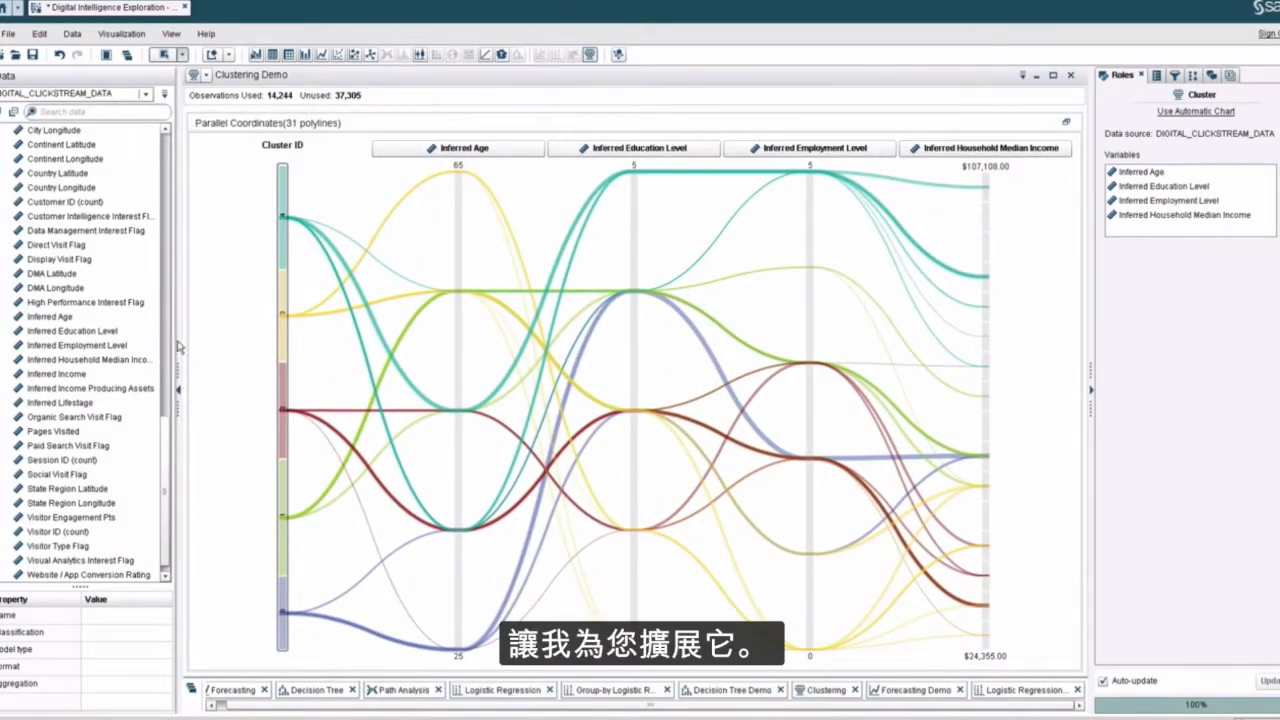
click(179, 390)
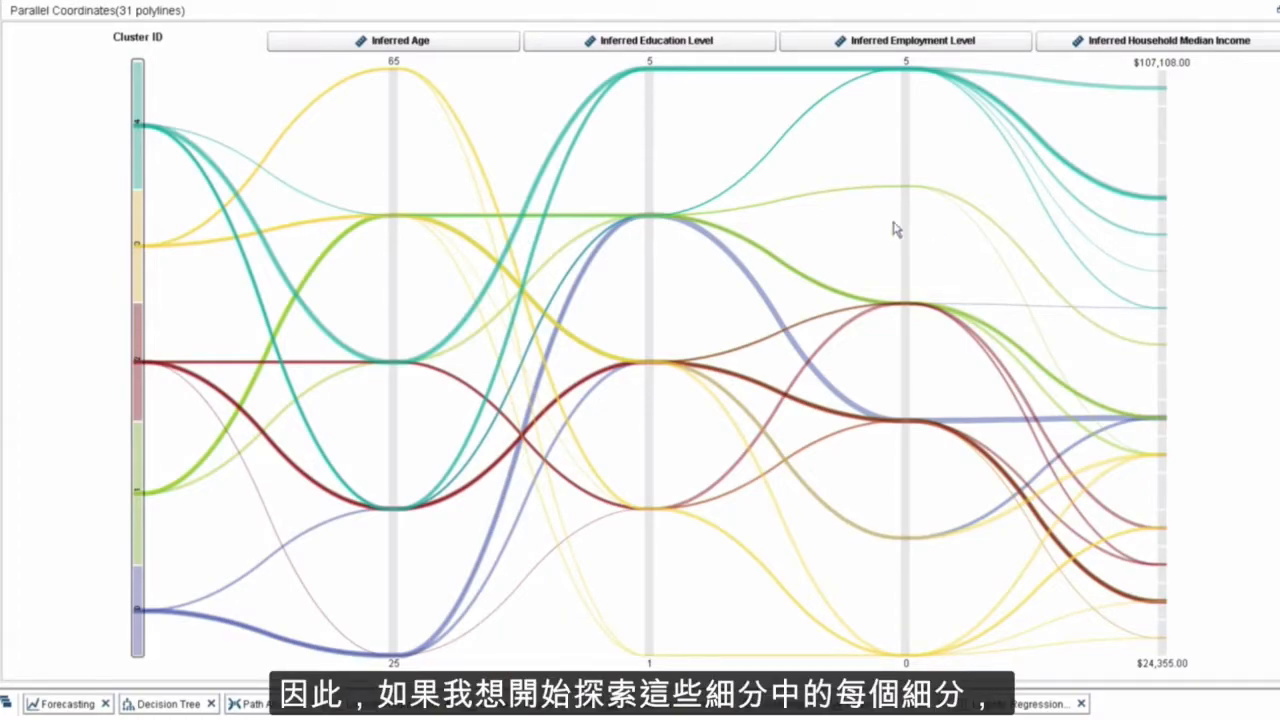
click(138, 165)
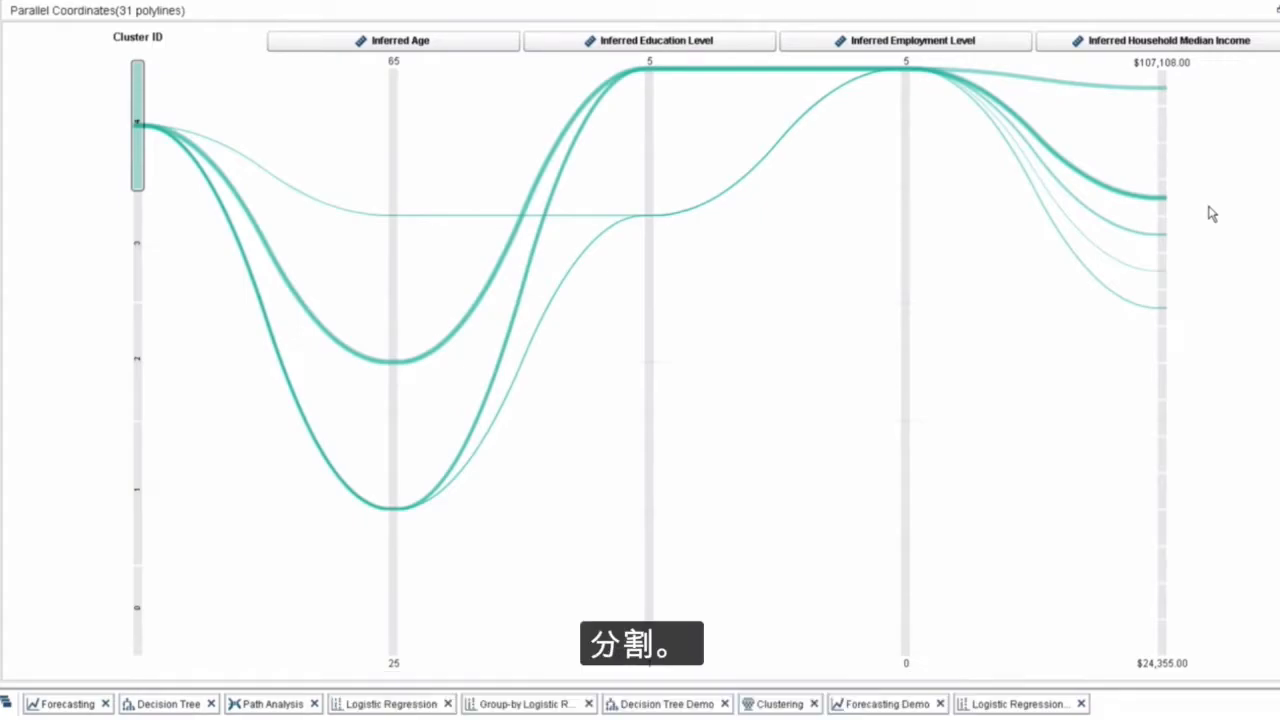
click(139, 292)
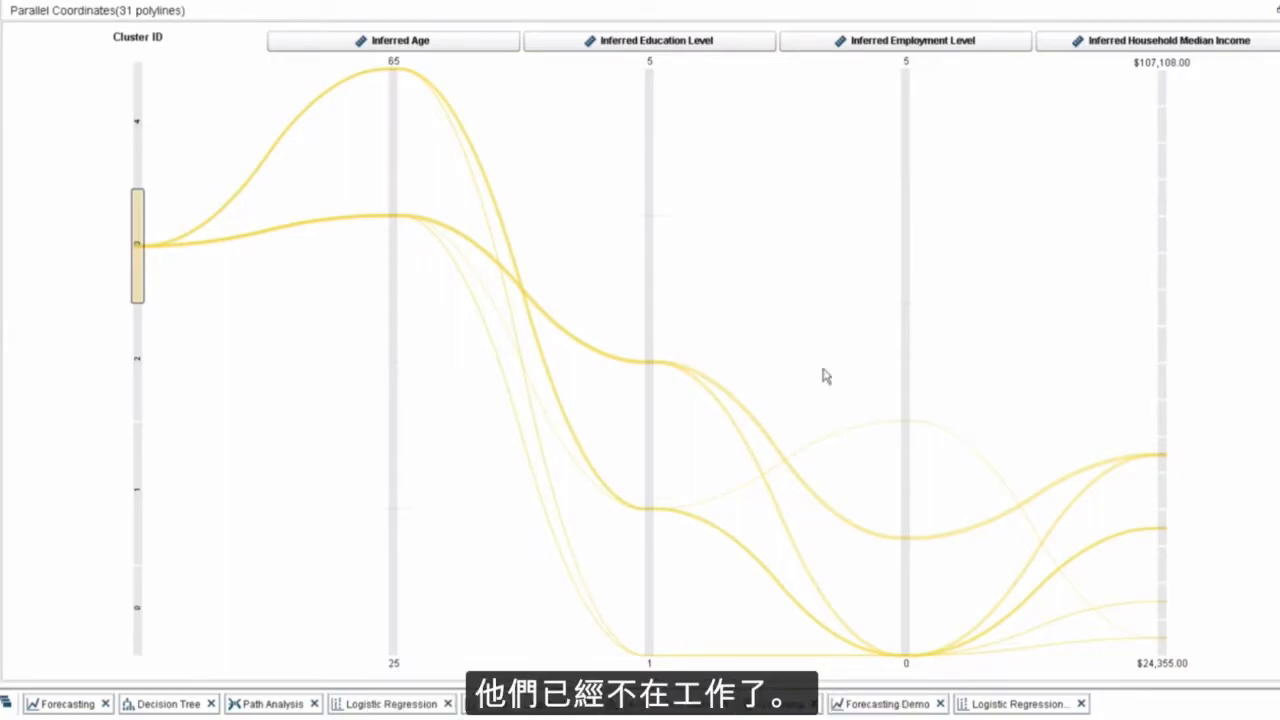
click(140, 610)
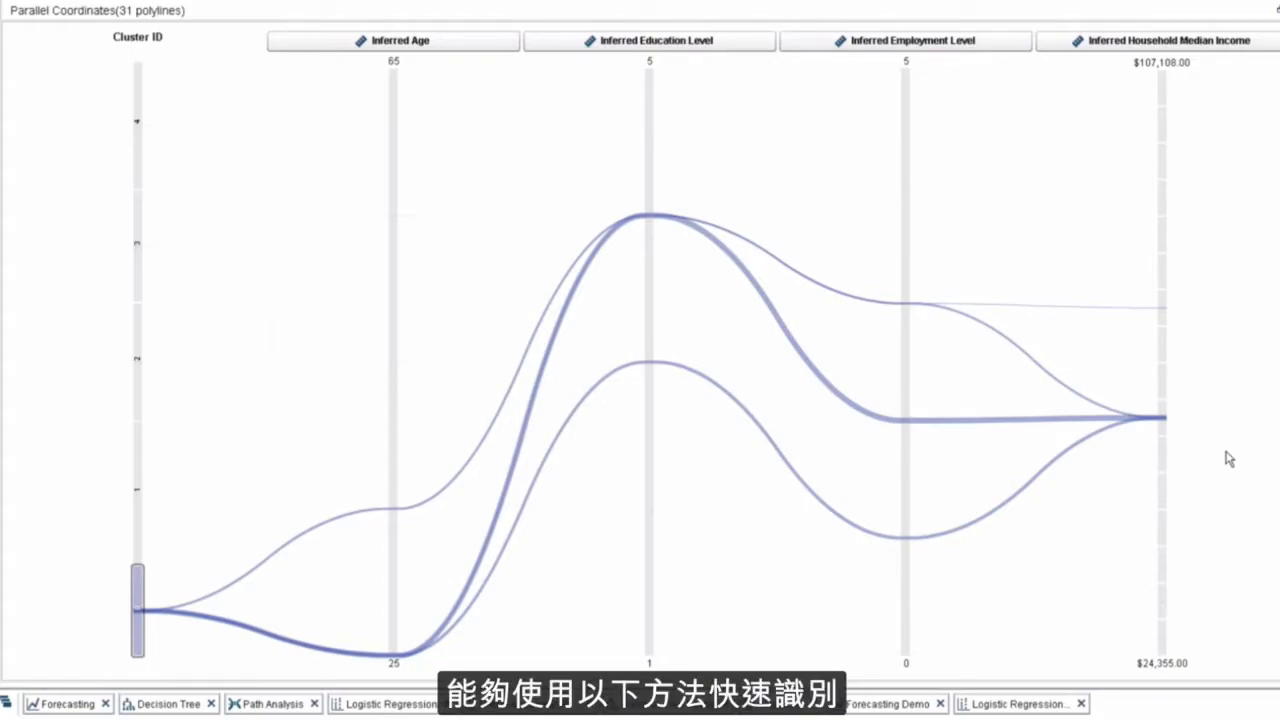
click(94, 410)
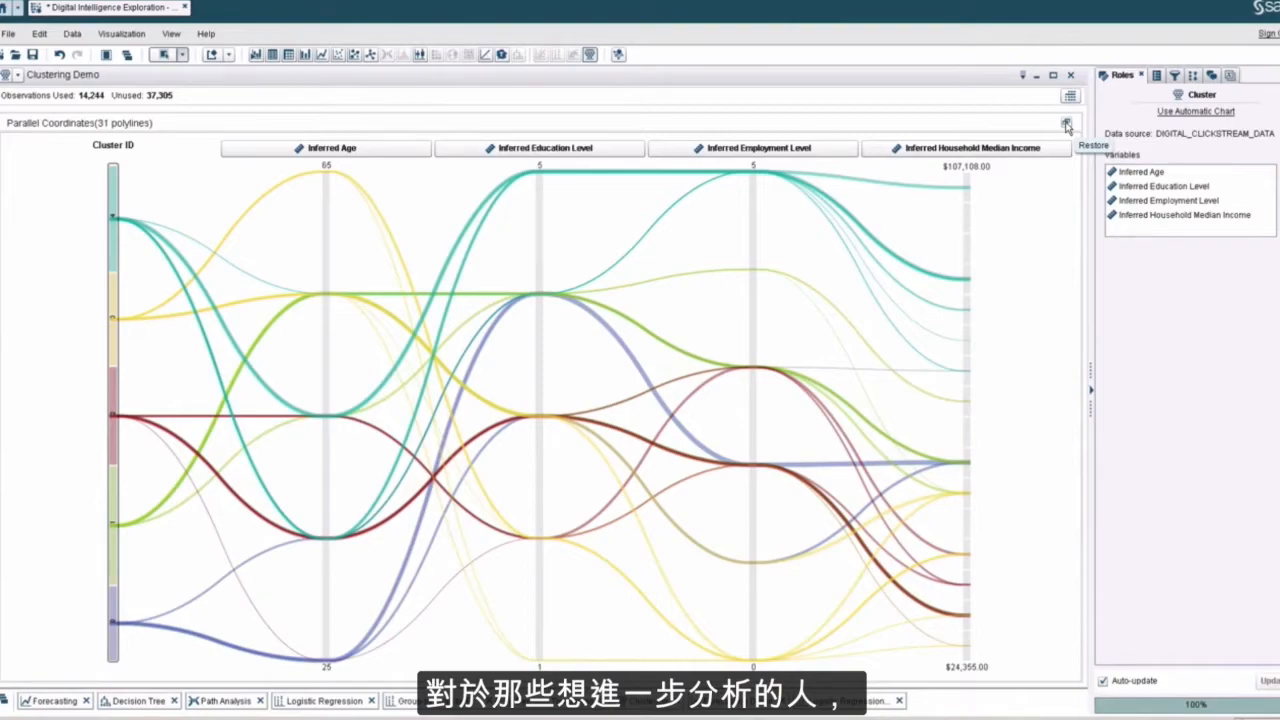
click(1067, 125)
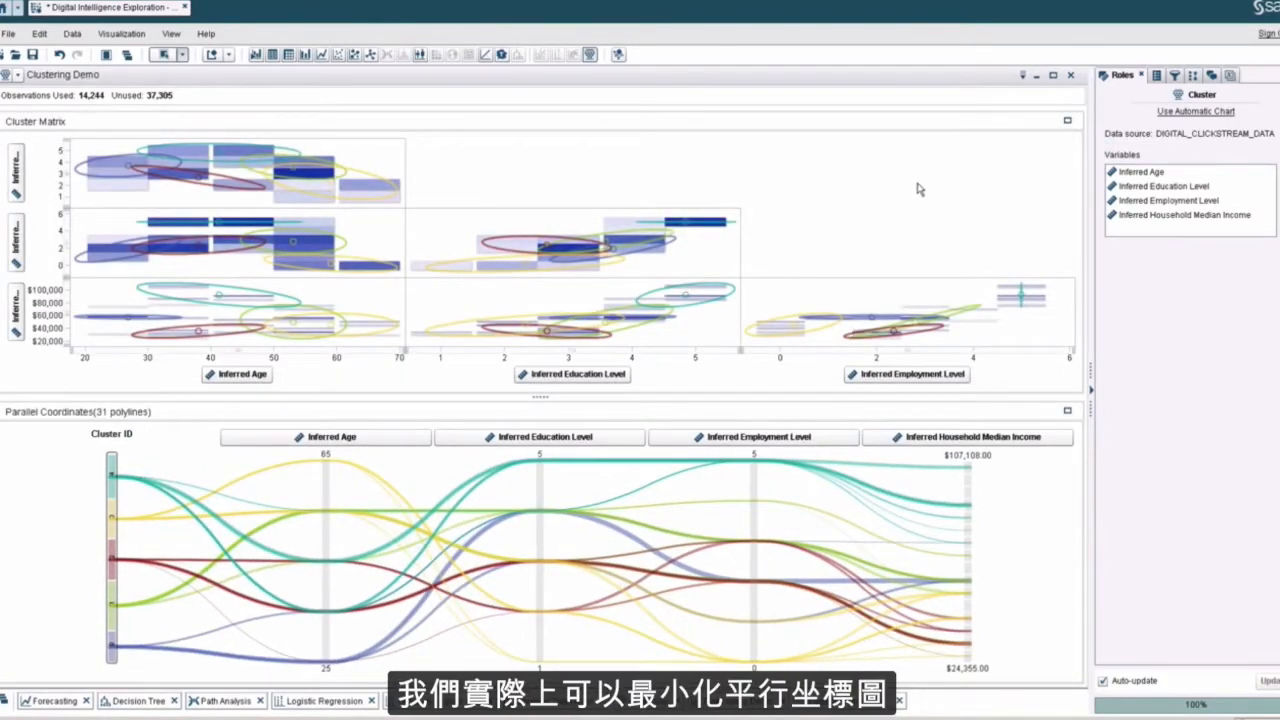
Step: Maximize the cluster matrix and explore the Inferred Age by Inferred Education Level cell in an enlarged view
click(1067, 123)
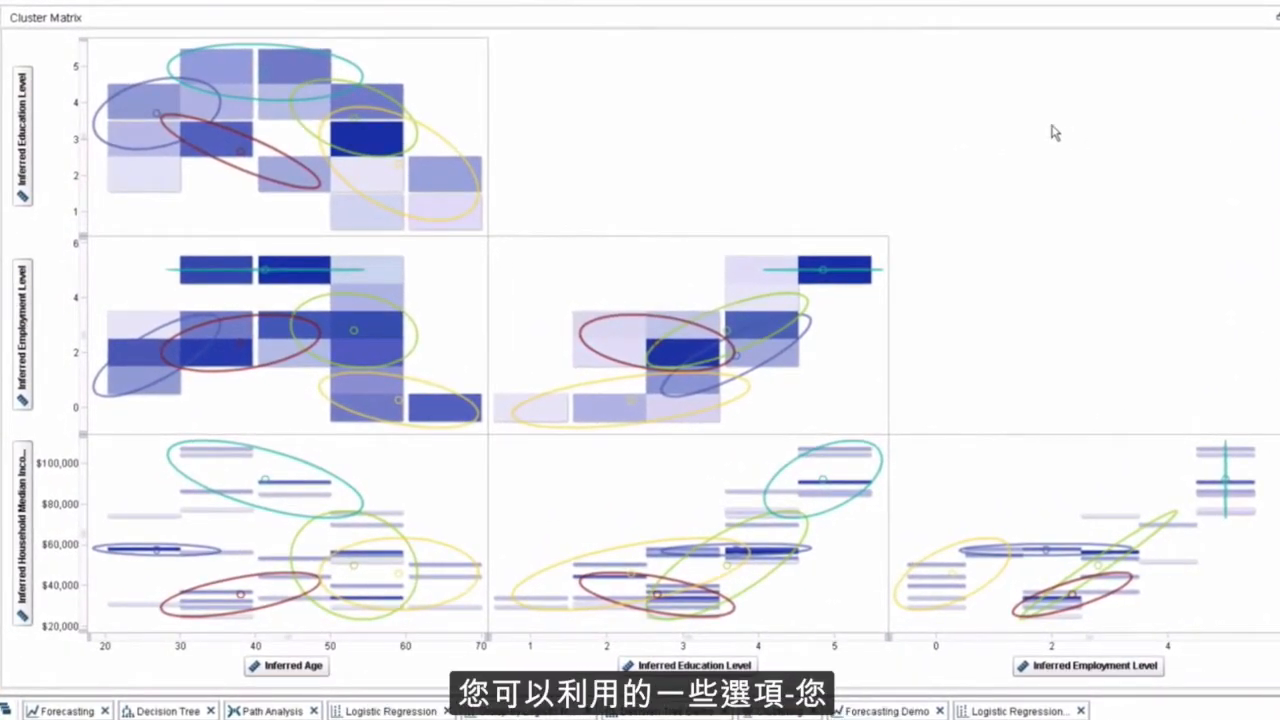
right_click(470, 112)
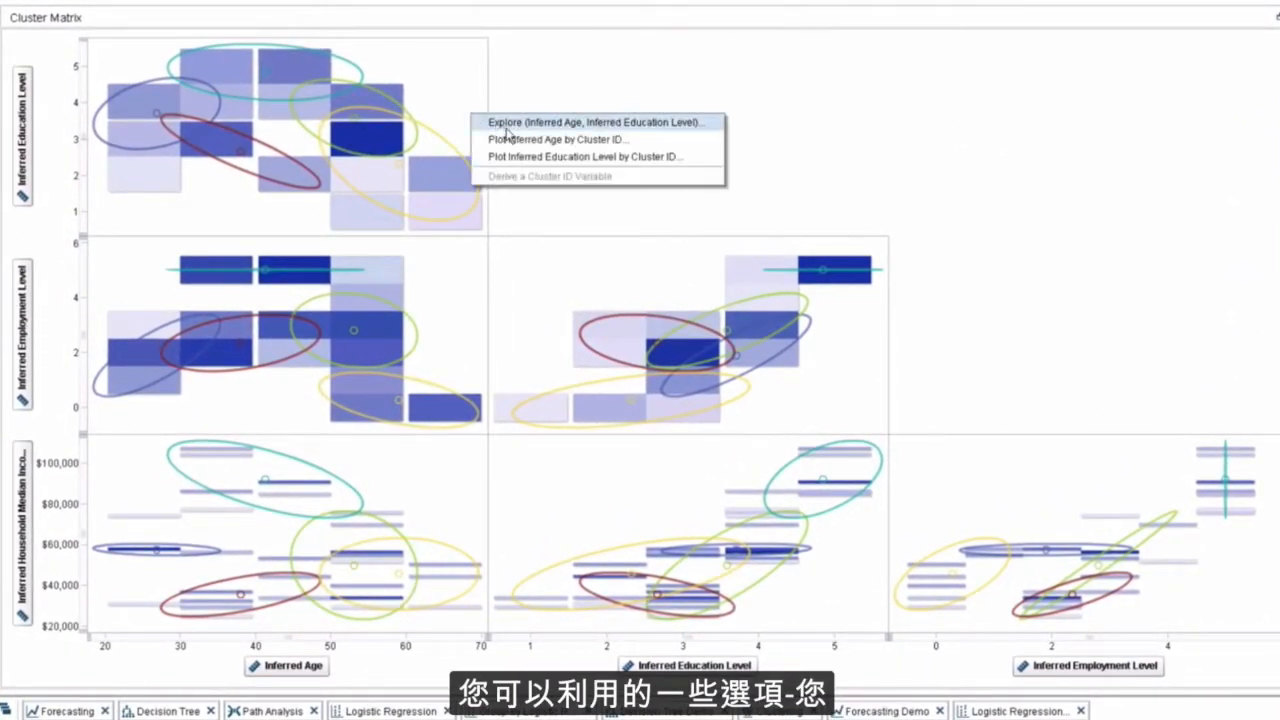
click(505, 122)
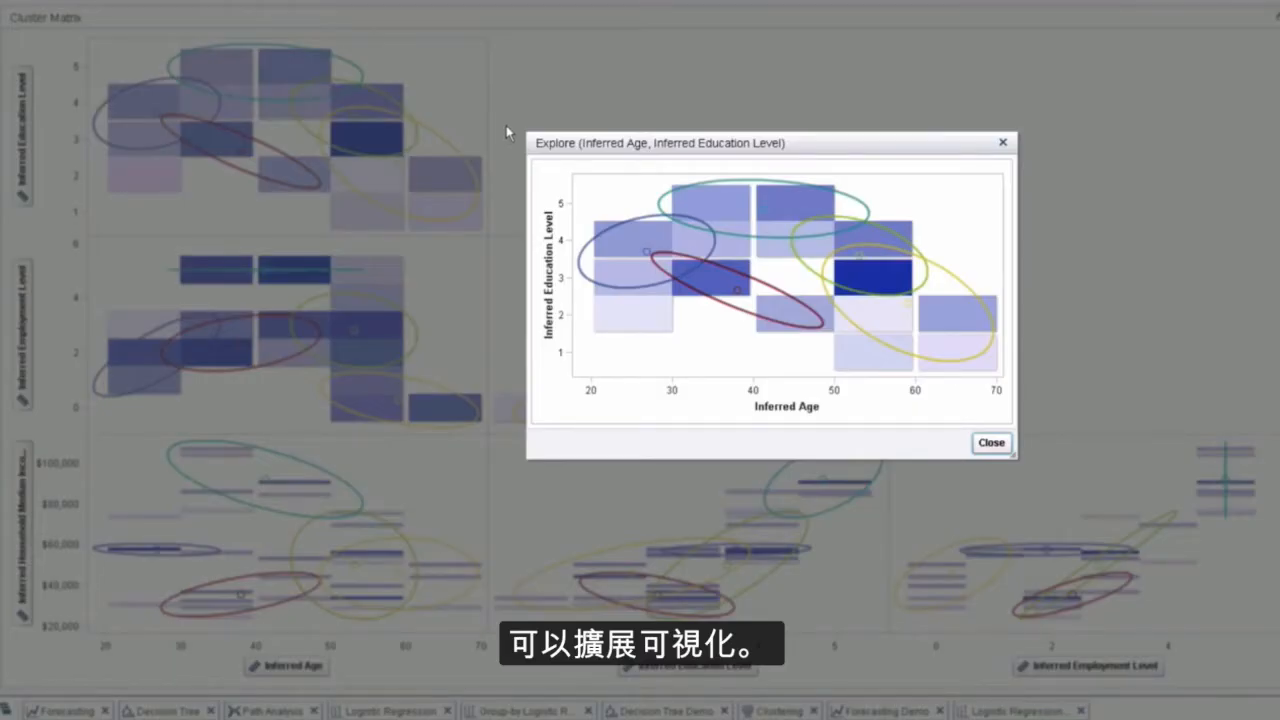
click(991, 443)
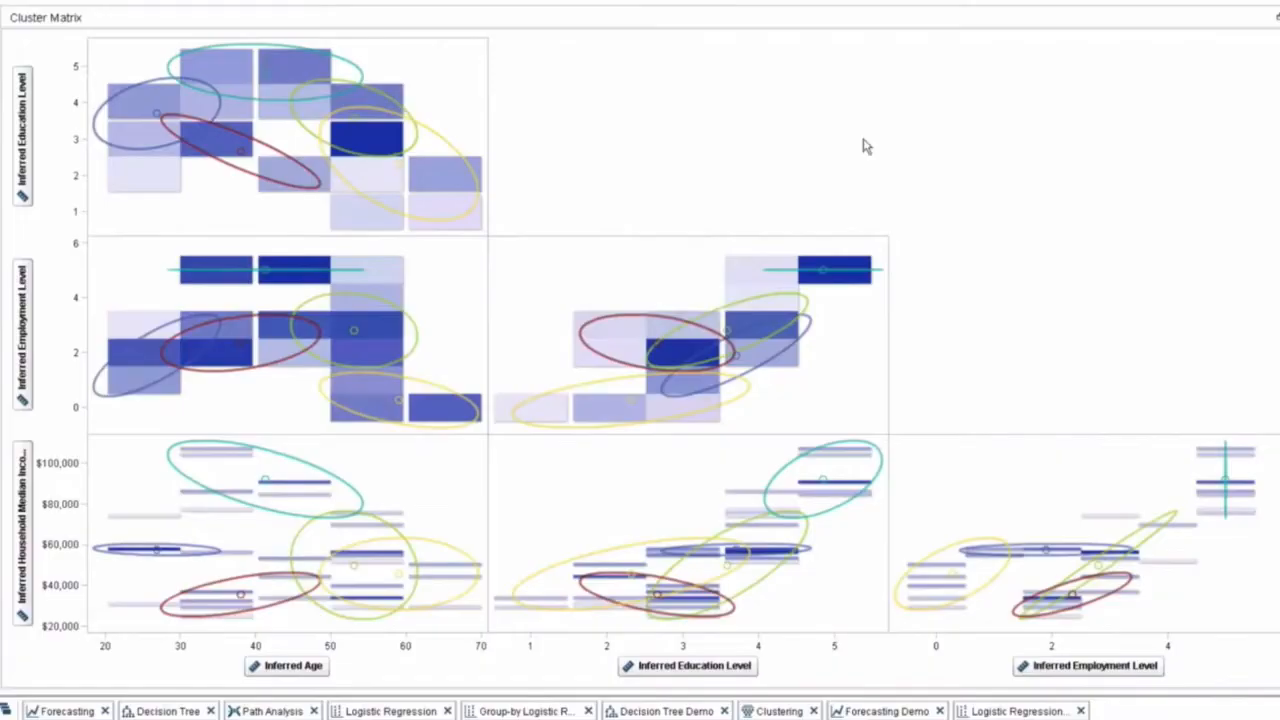
Step: View a box plot of Inferred Age by Cluster ID from the cluster matrix and close it
right_click(456, 104)
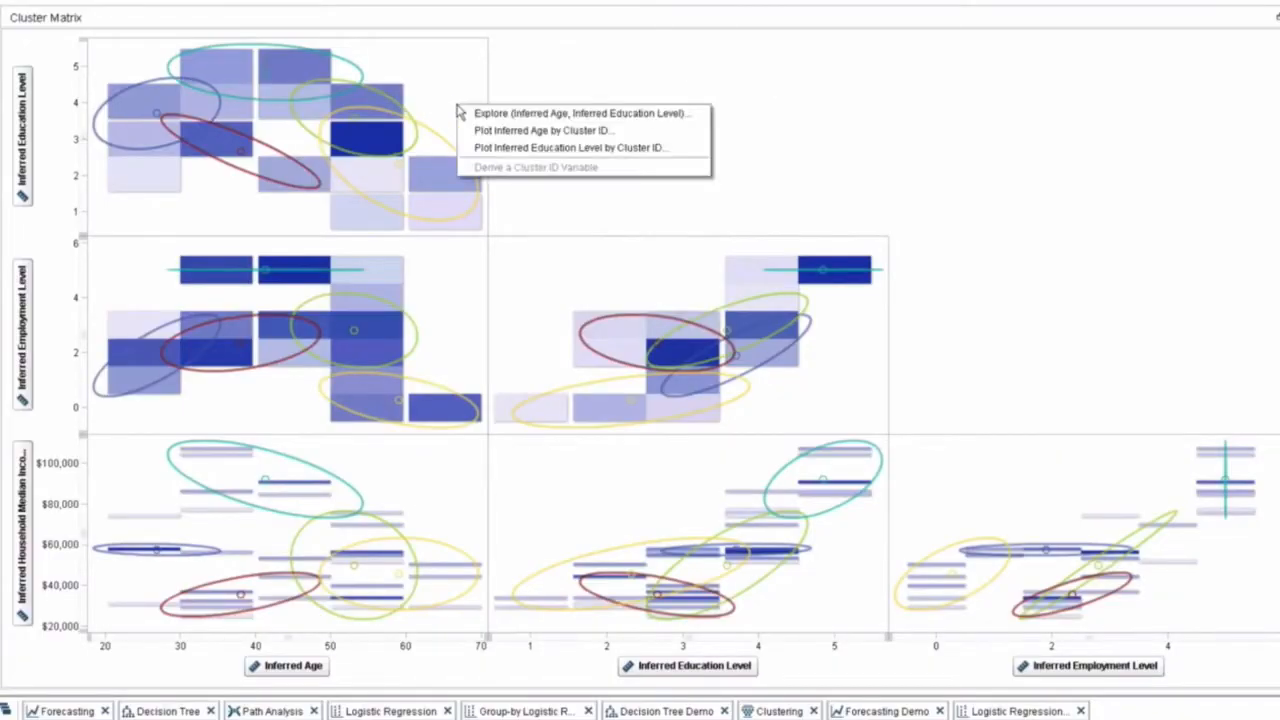
click(507, 133)
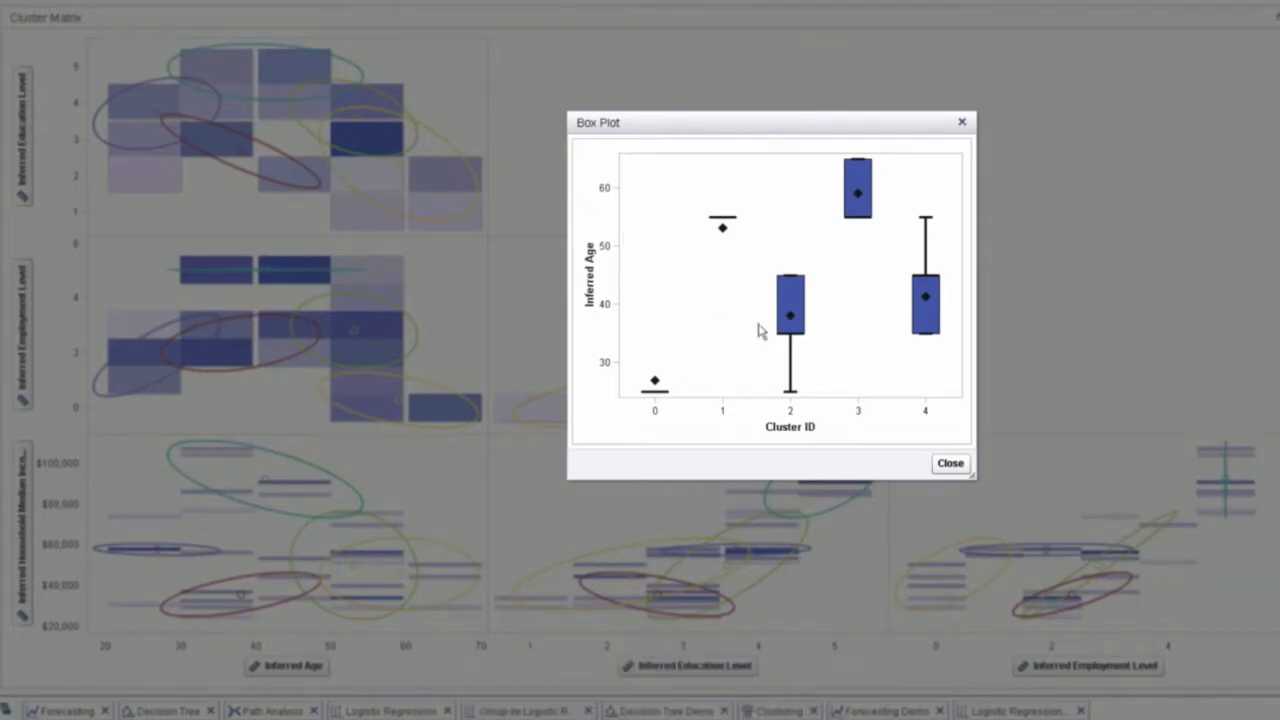
click(950, 464)
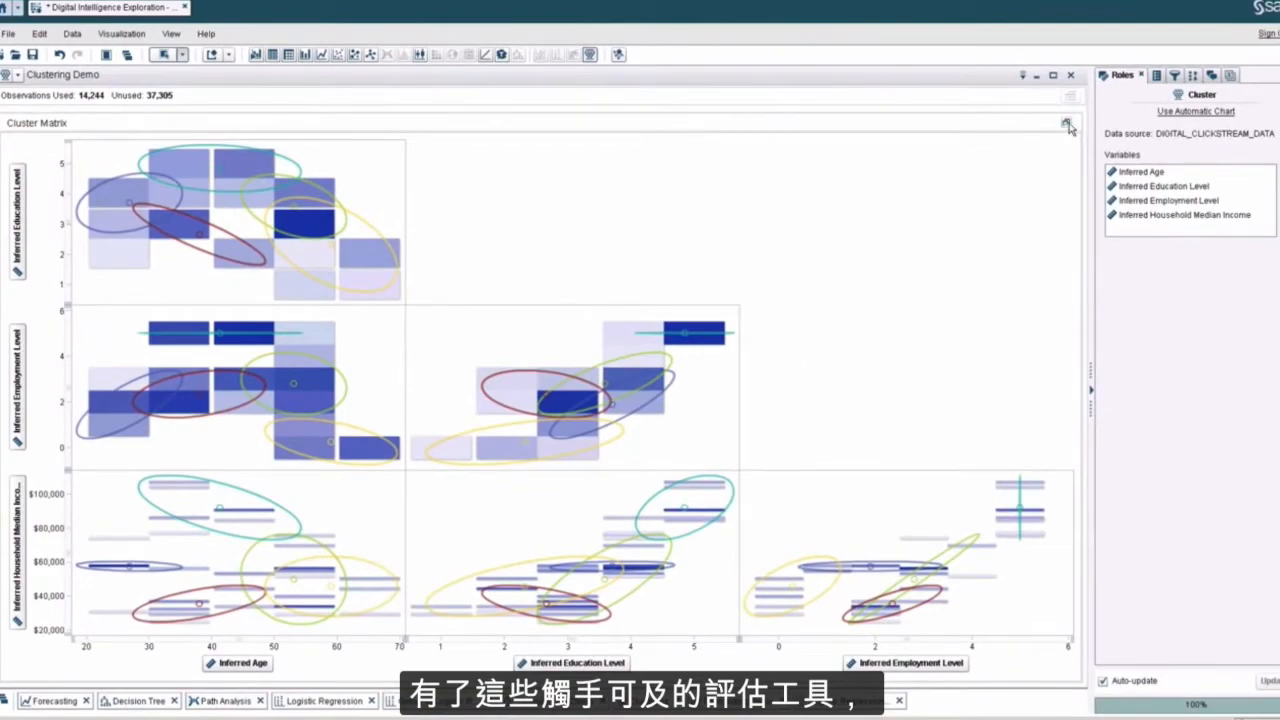
Step: Restore the cluster matrix to the split layout and review the cluster visualization's properties before returning to its roles
click(1068, 125)
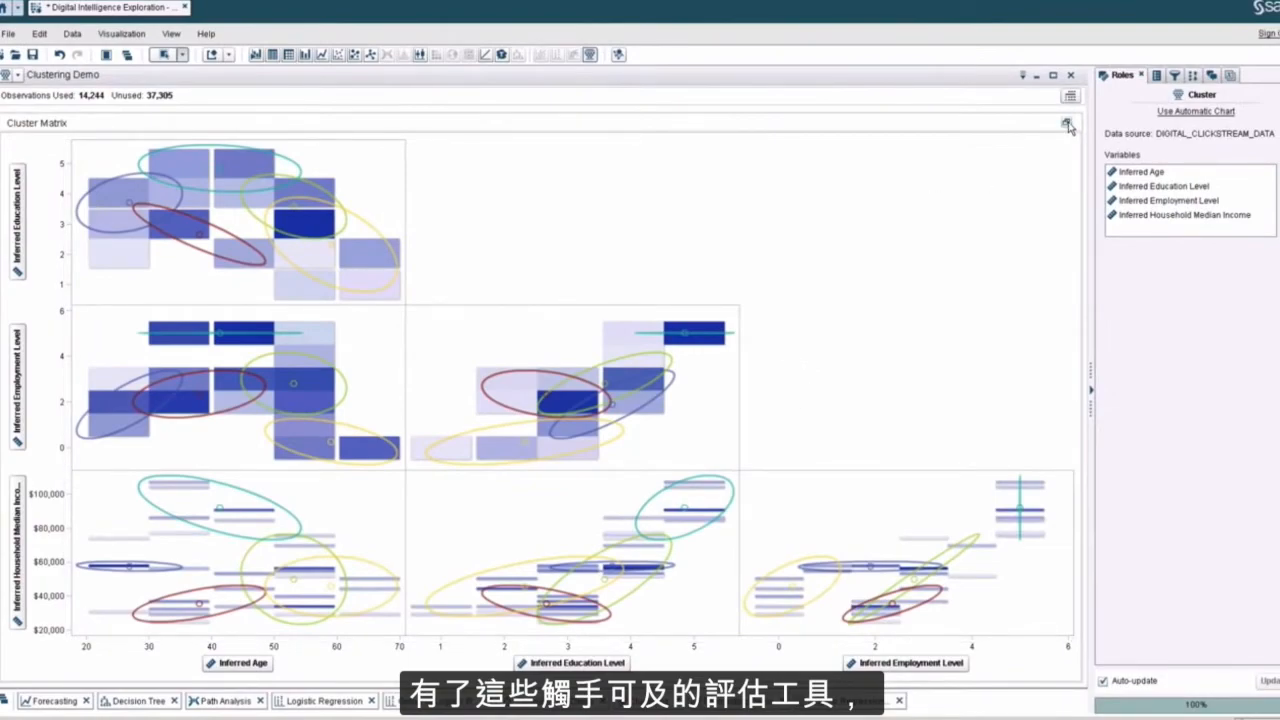
click(1156, 77)
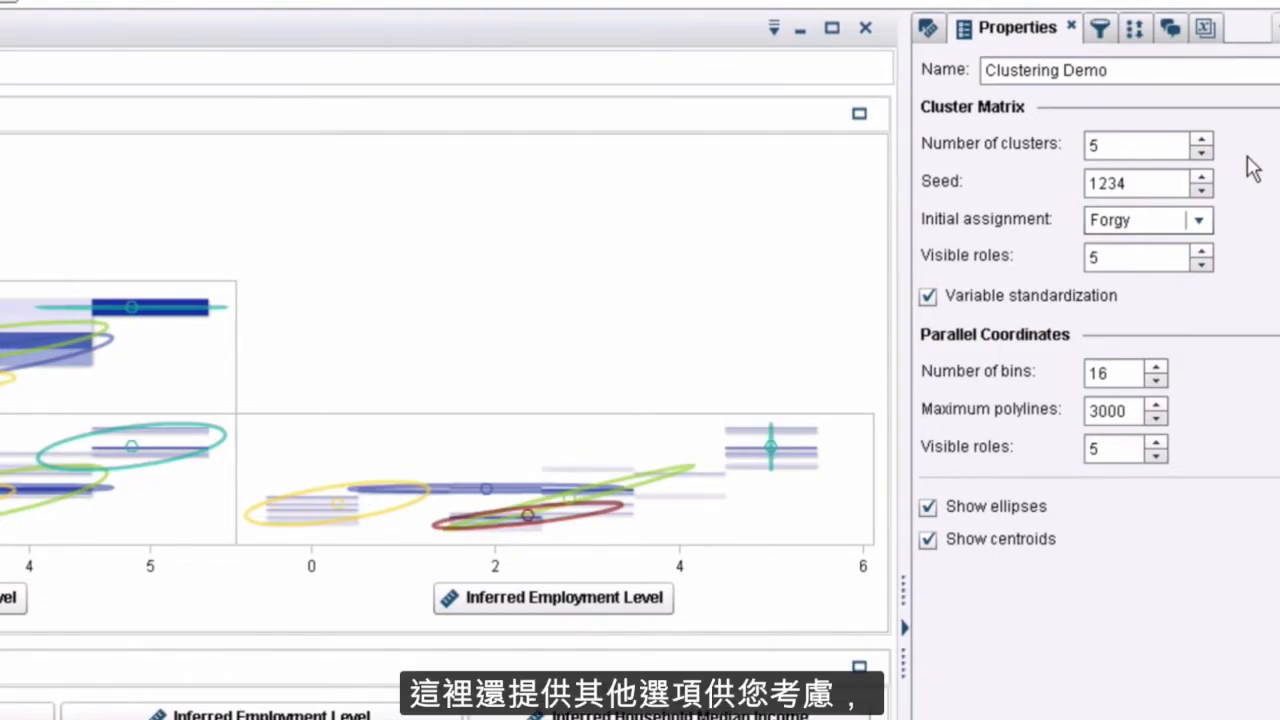
click(929, 27)
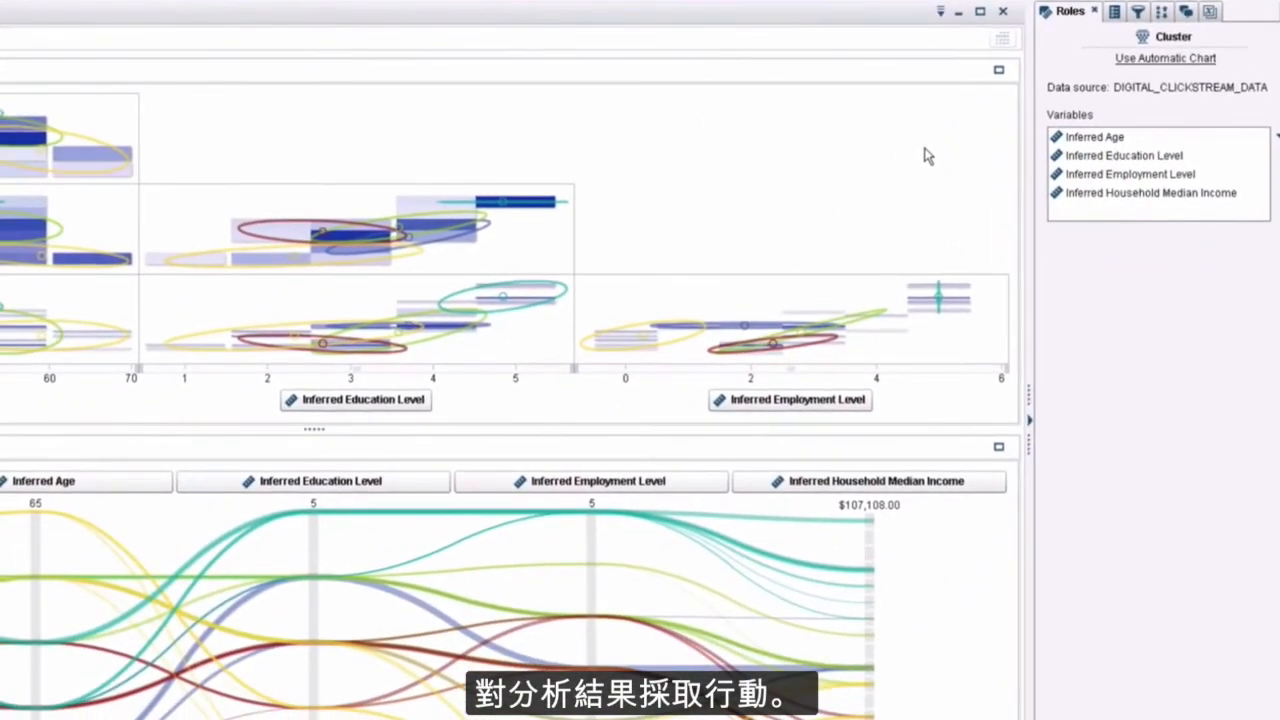
Step: Preview the clustering model's score code for export, read through it and close it without exporting
click(940, 14)
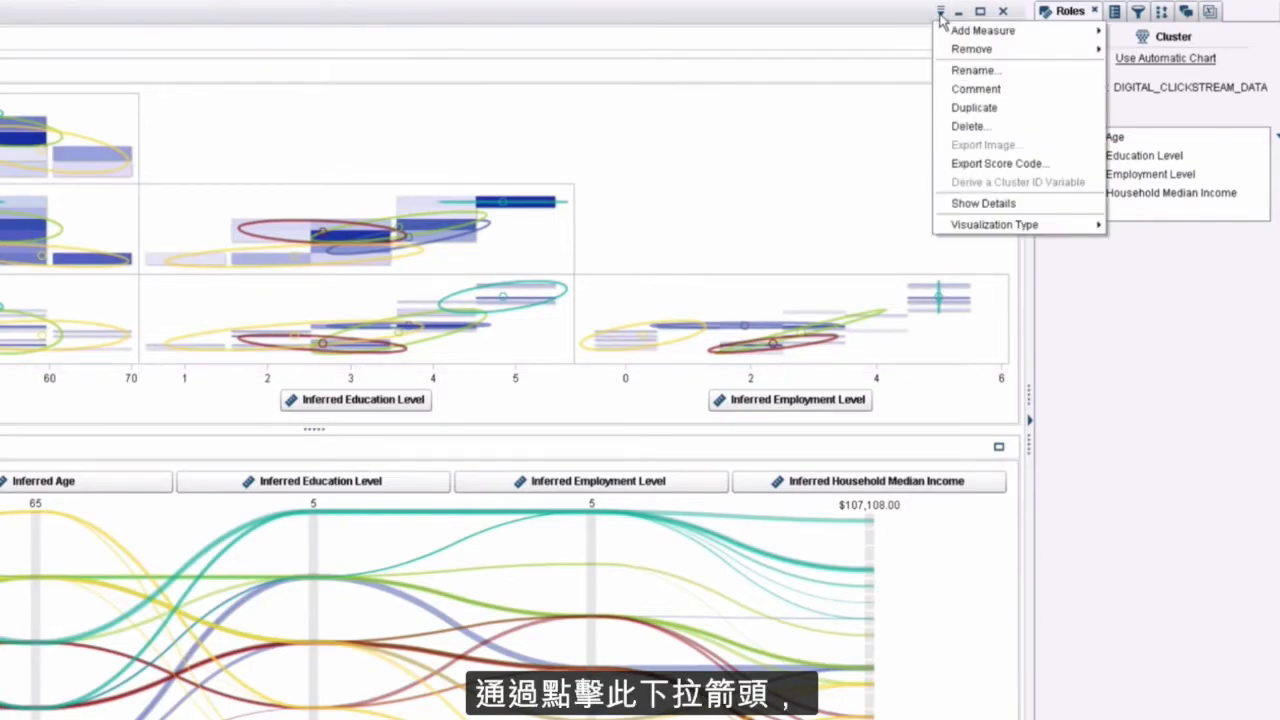
click(990, 165)
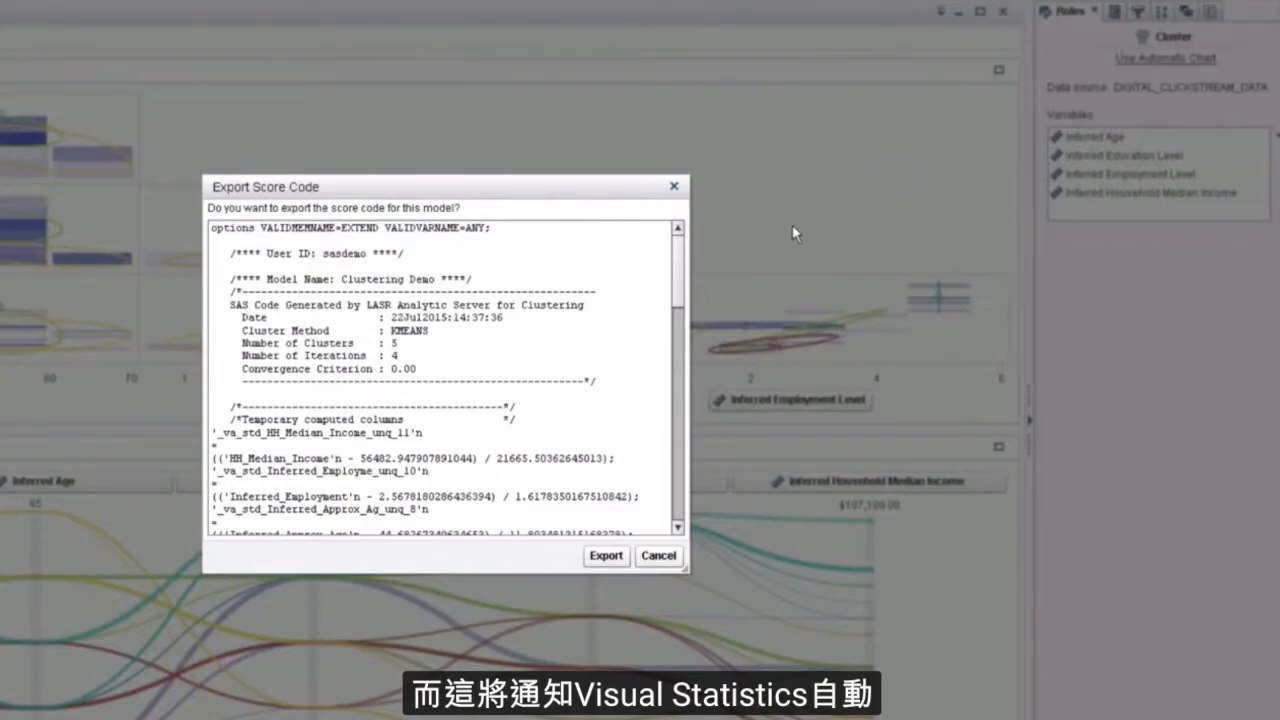
drag(683, 298, 678, 408)
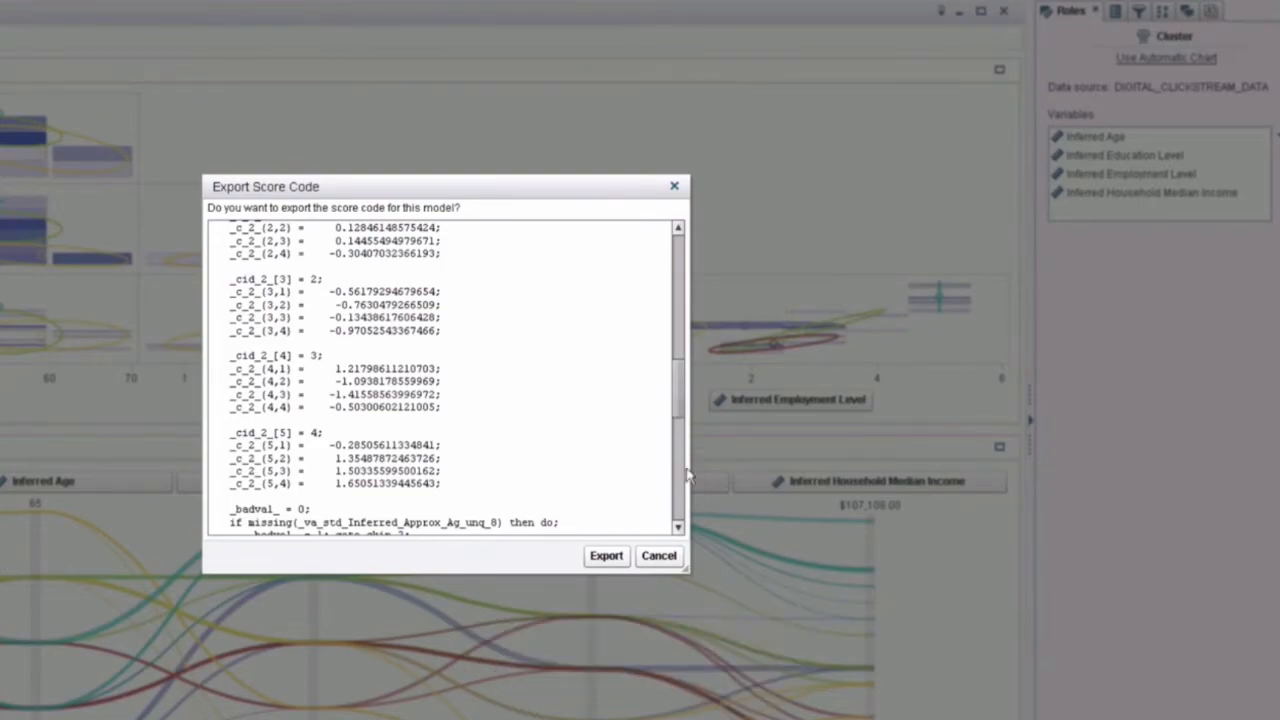
click(666, 558)
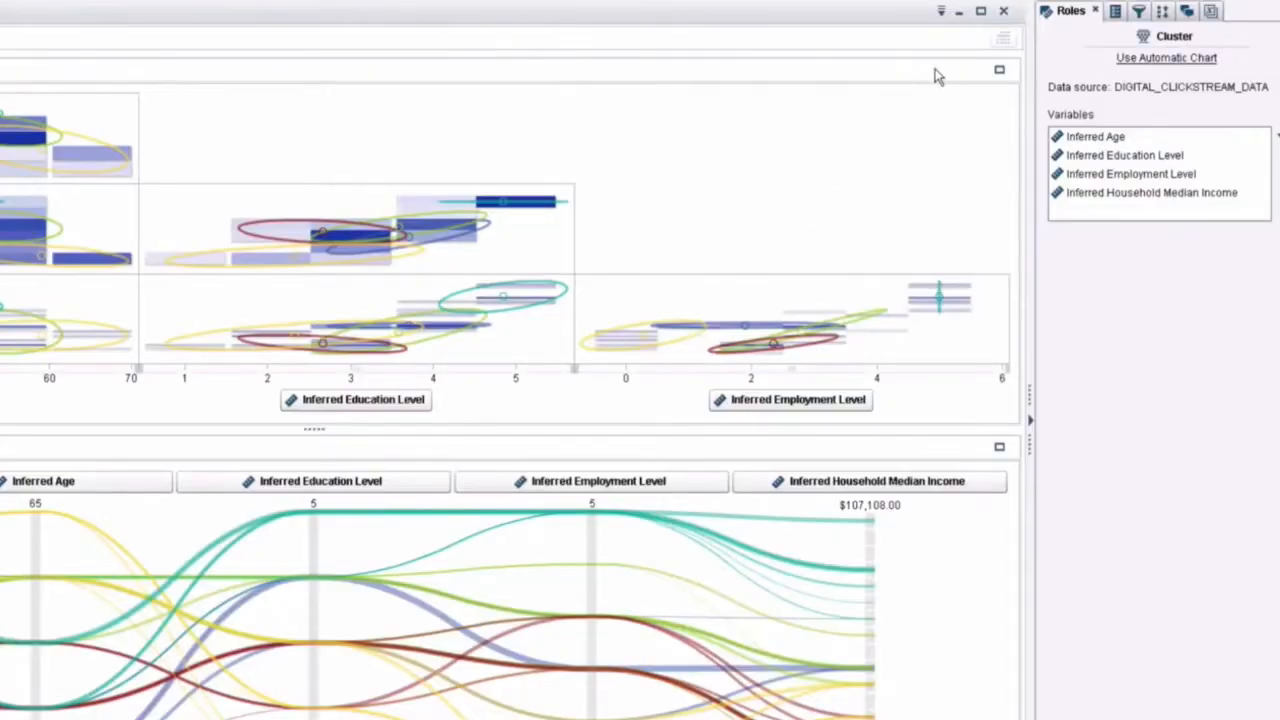
Step: Derive a cluster ID variable named "Segment ID" from the model and check its details in the reexpanded data list
click(942, 18)
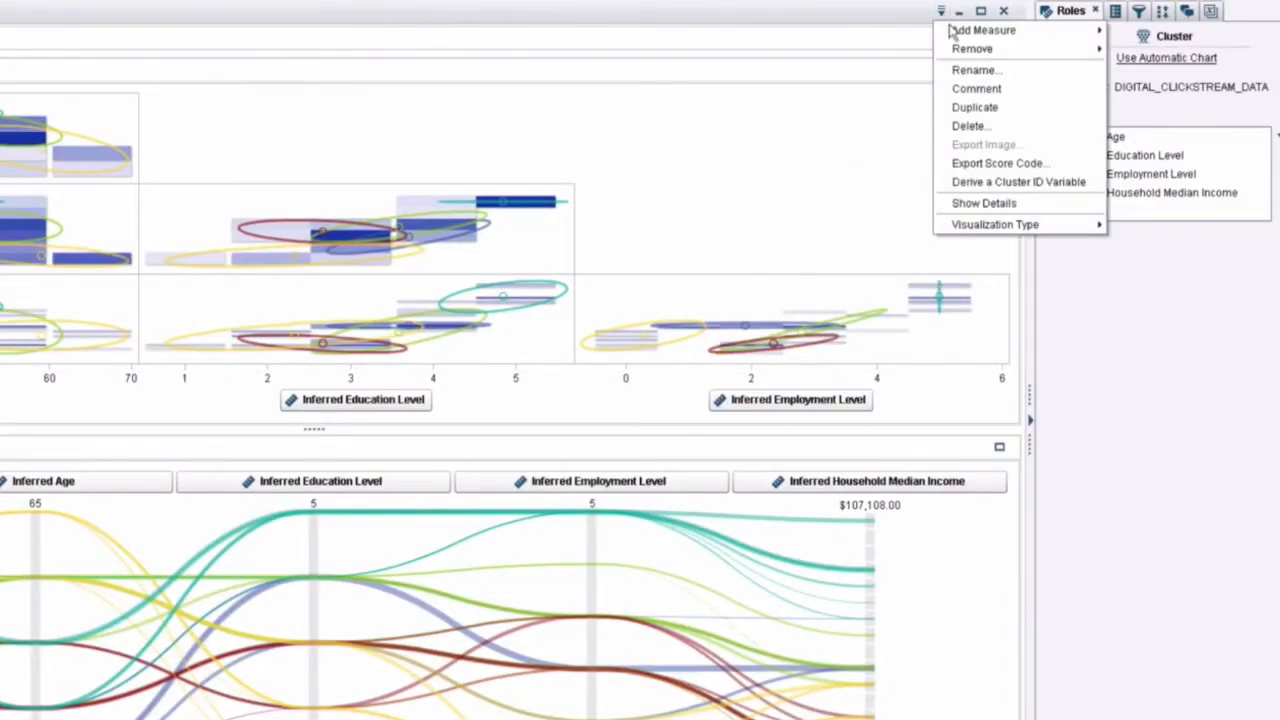
click(986, 183)
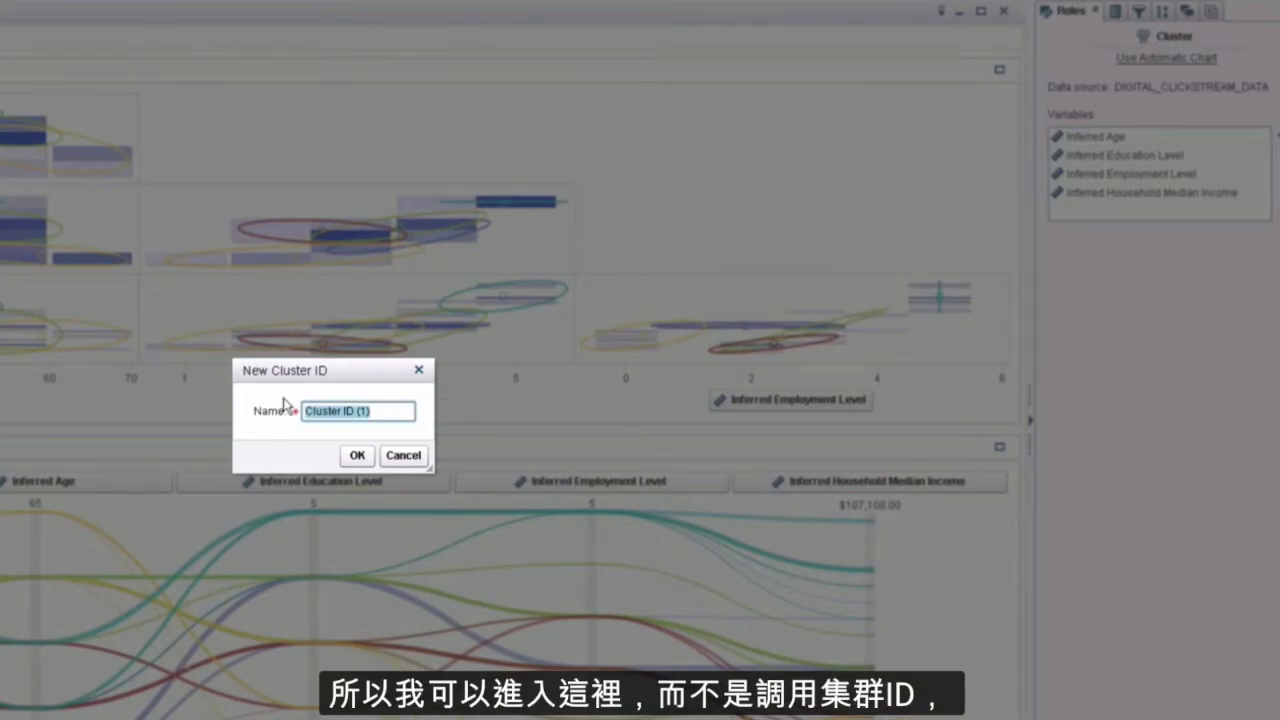
text(Segment ID)
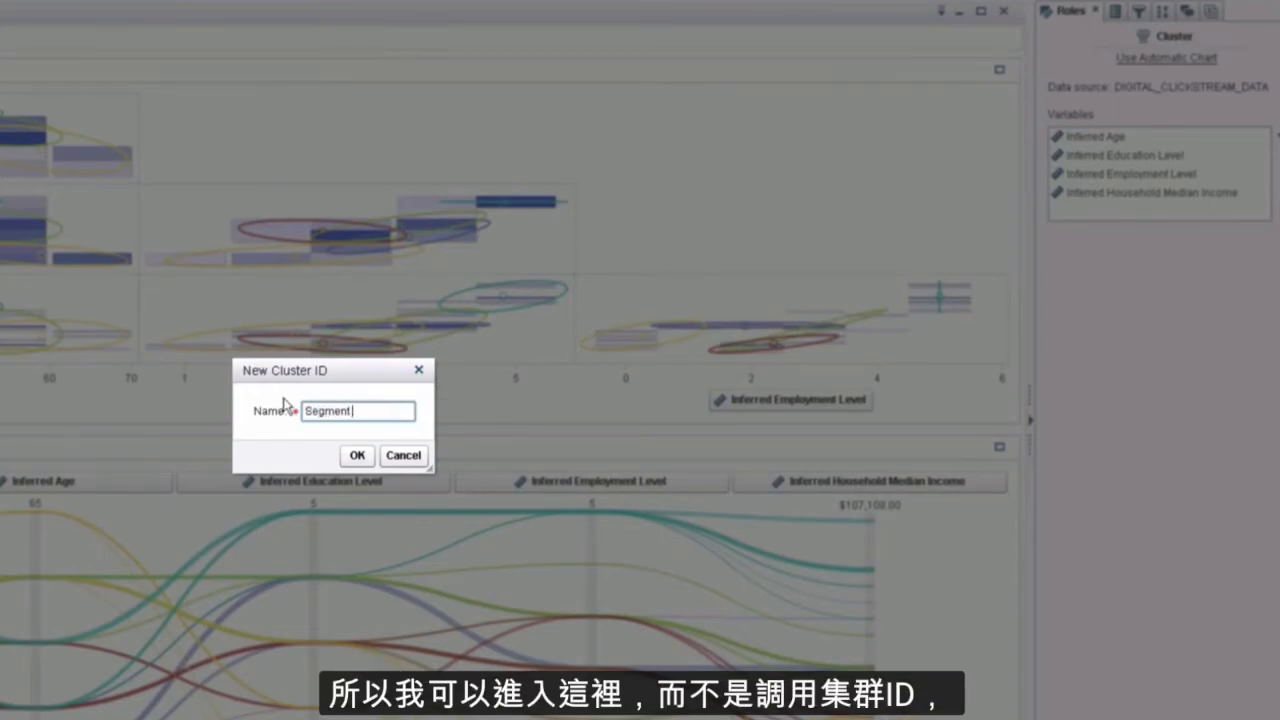
click(357, 455)
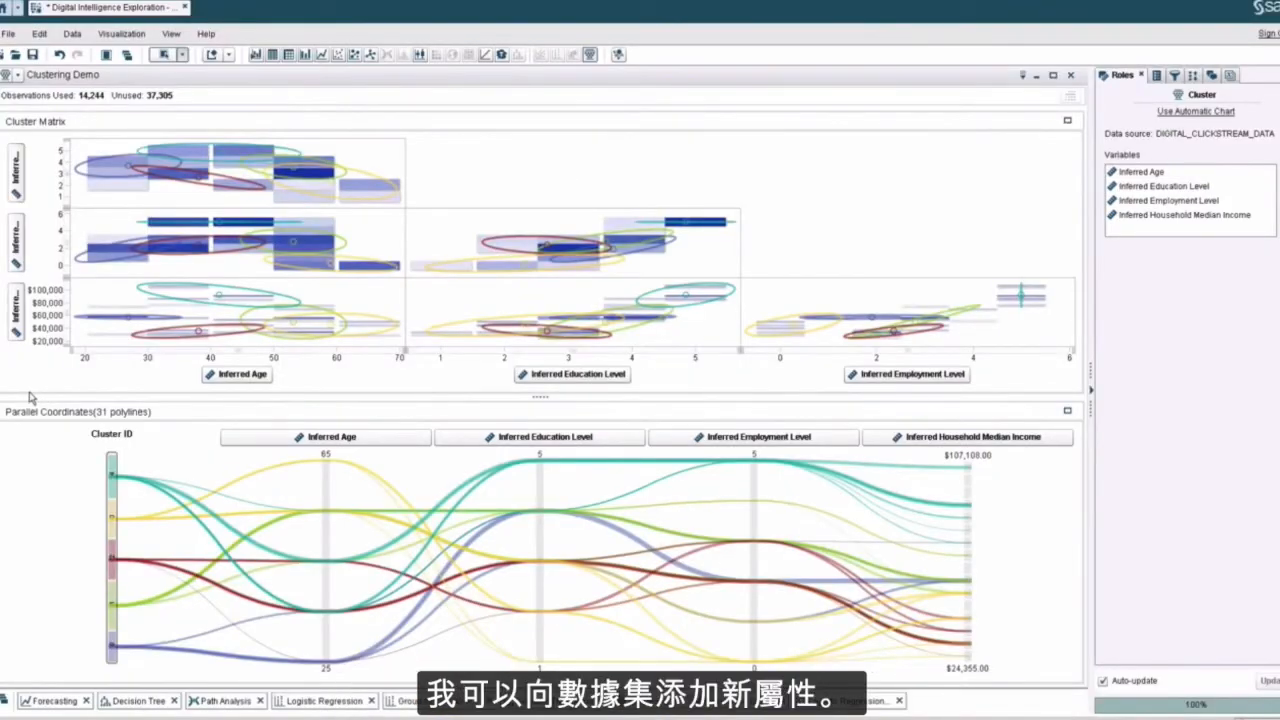
click(4, 396)
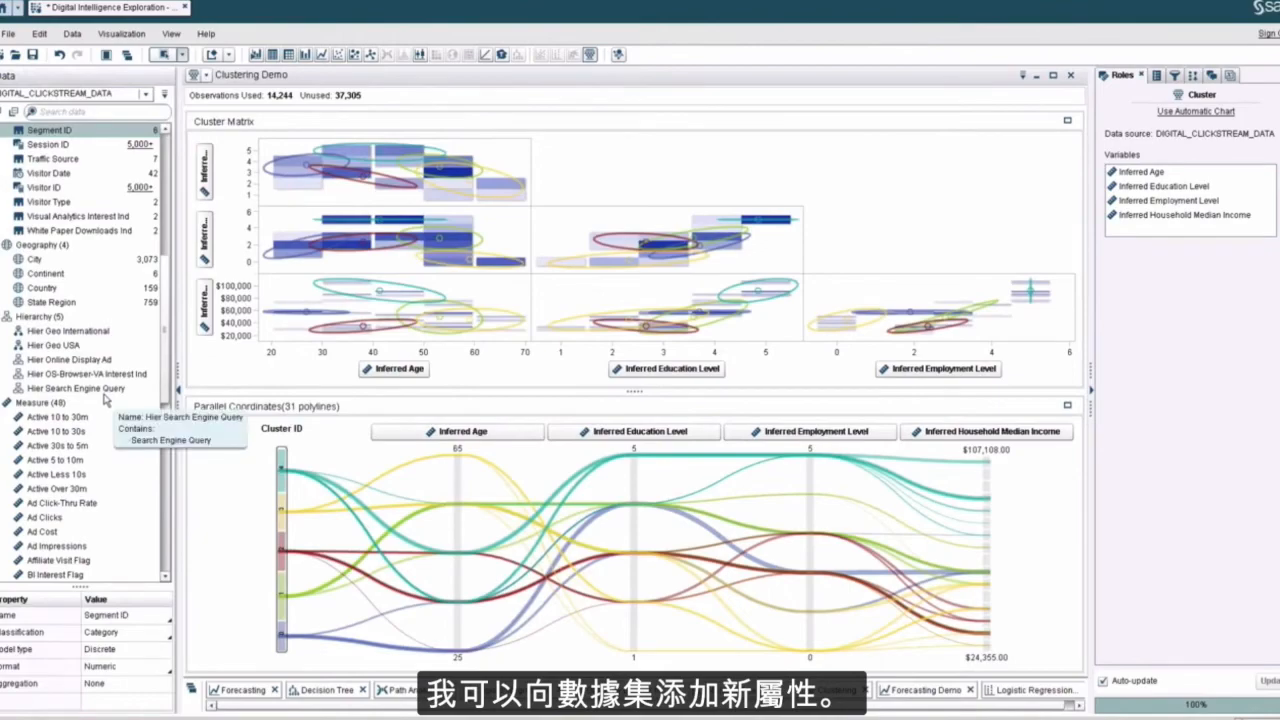
mouse_move(81, 136)
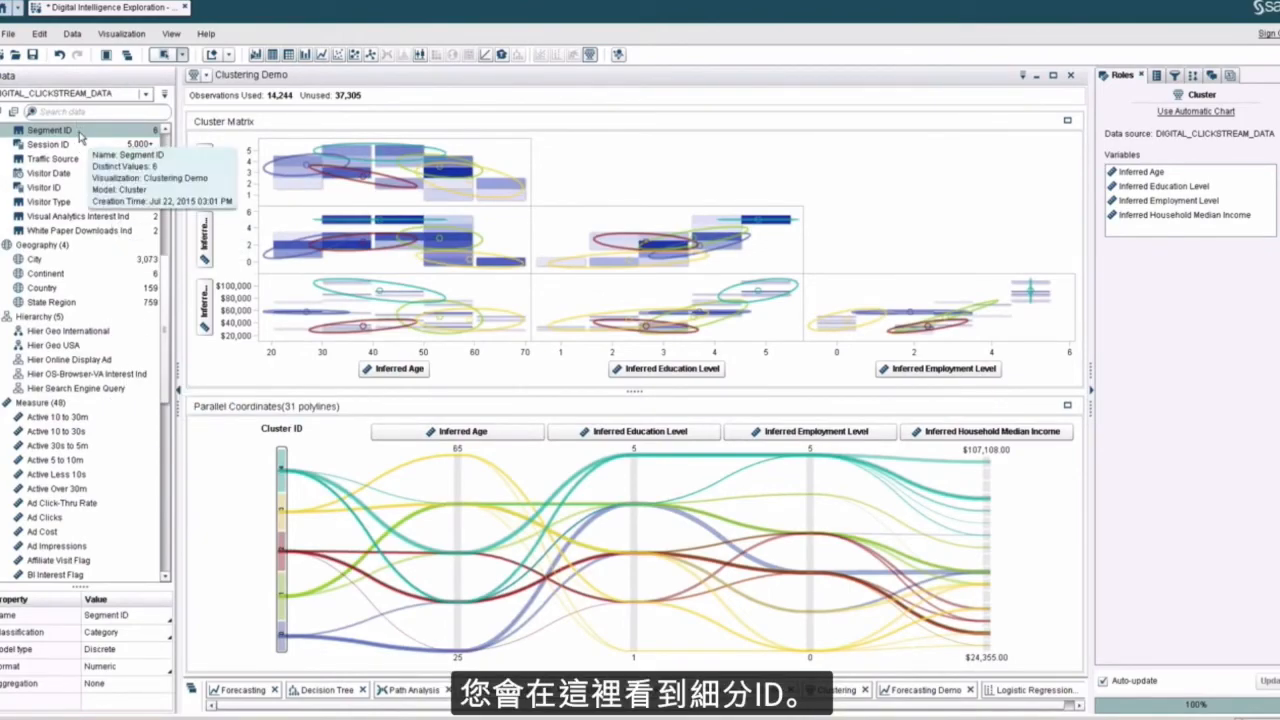